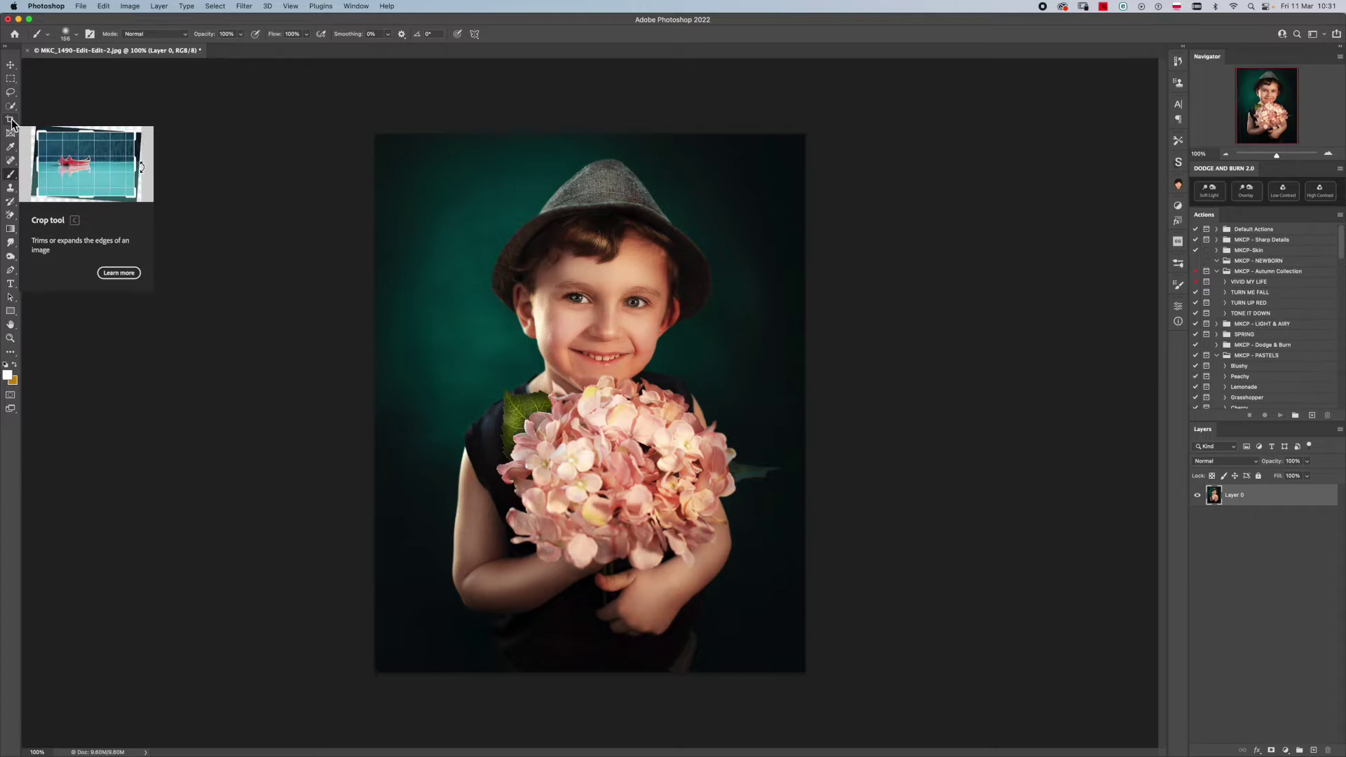
# Step: Apply a 1:1 square crop spanning the full image height, adding transparent side strips
pyautogui.click(10, 120)
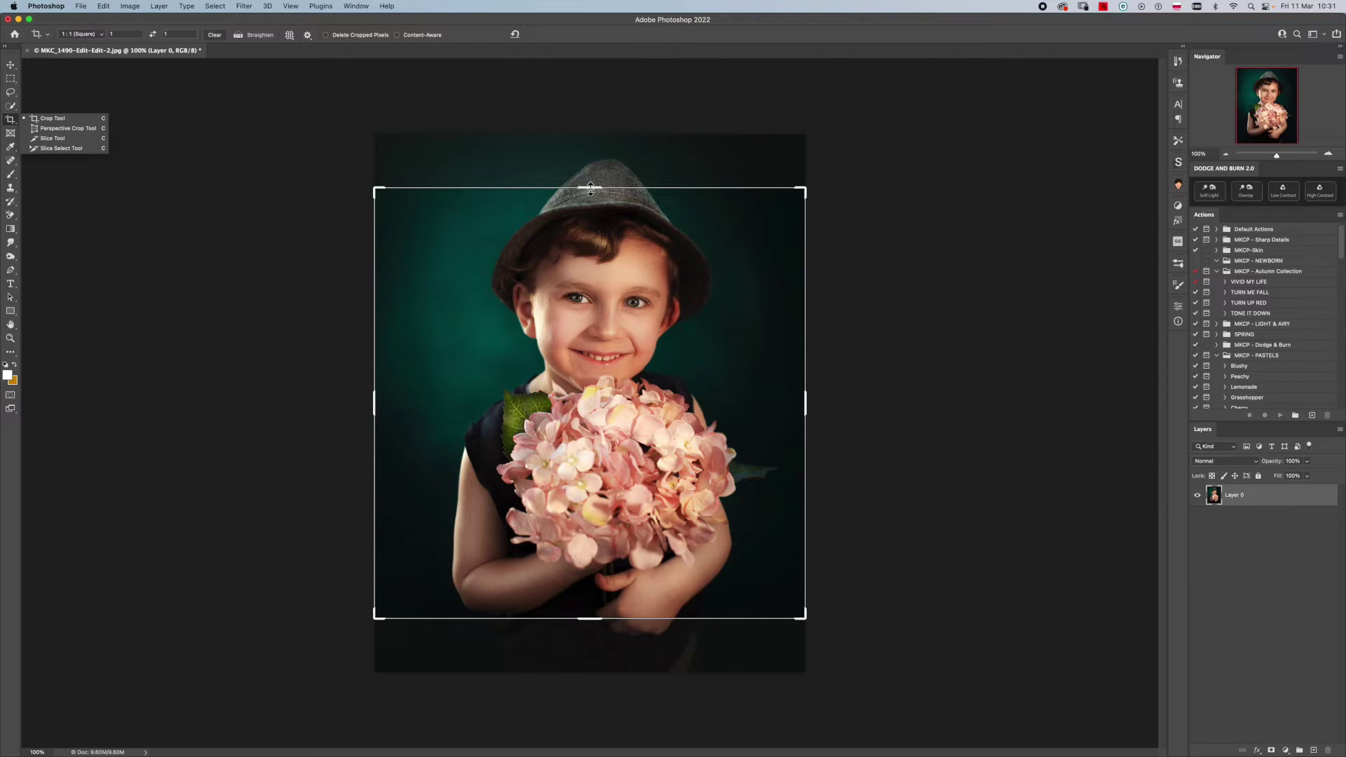
pyautogui.moveTo(589, 186); pyautogui.dragTo(586, 159)
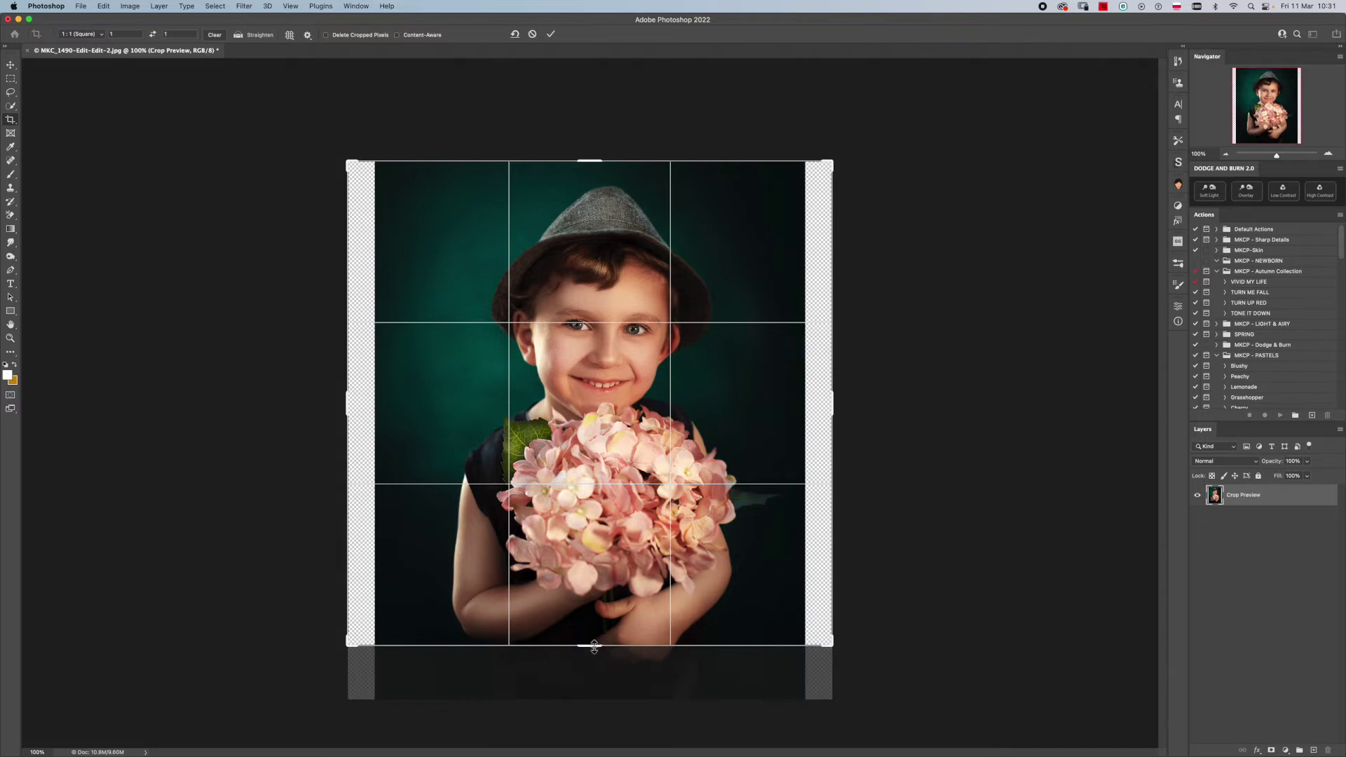
pyautogui.moveTo(594, 648); pyautogui.dragTo(601, 671)
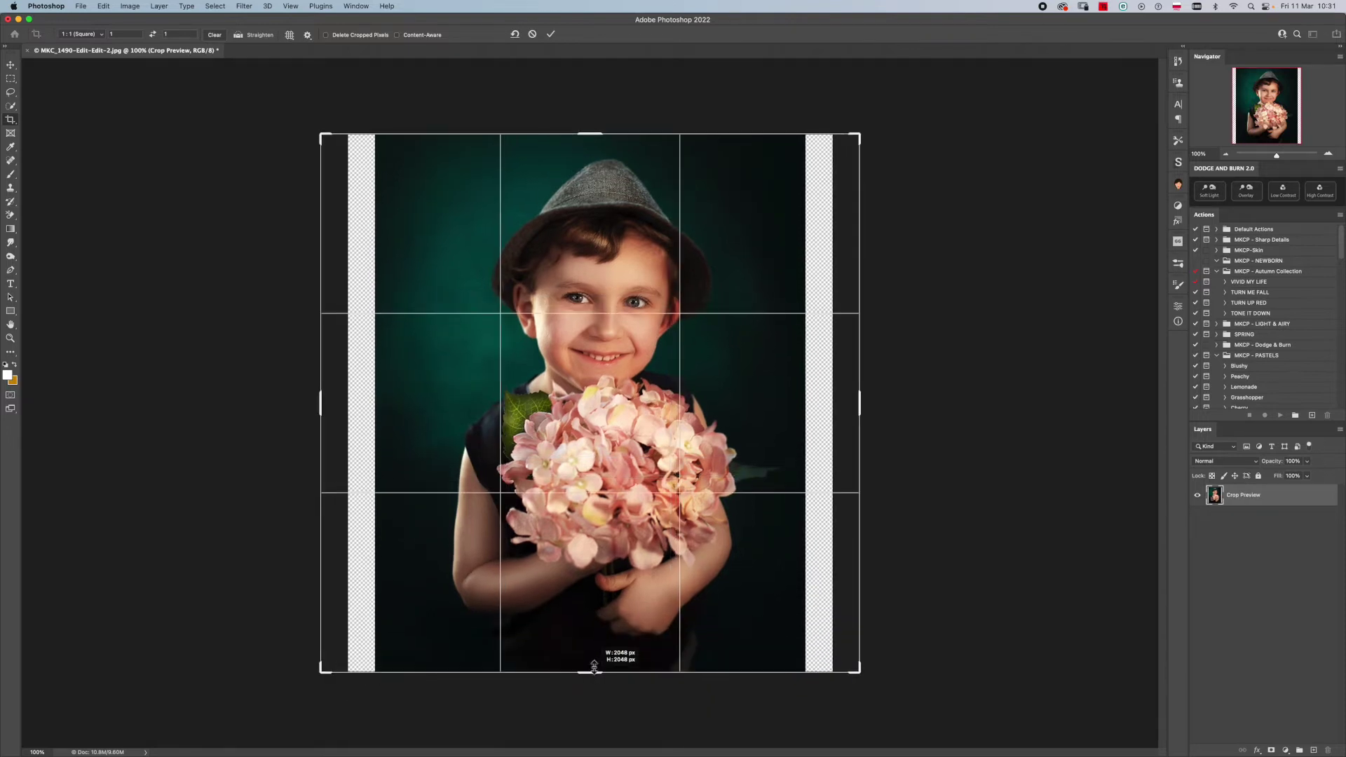
pyautogui.click(604, 669)
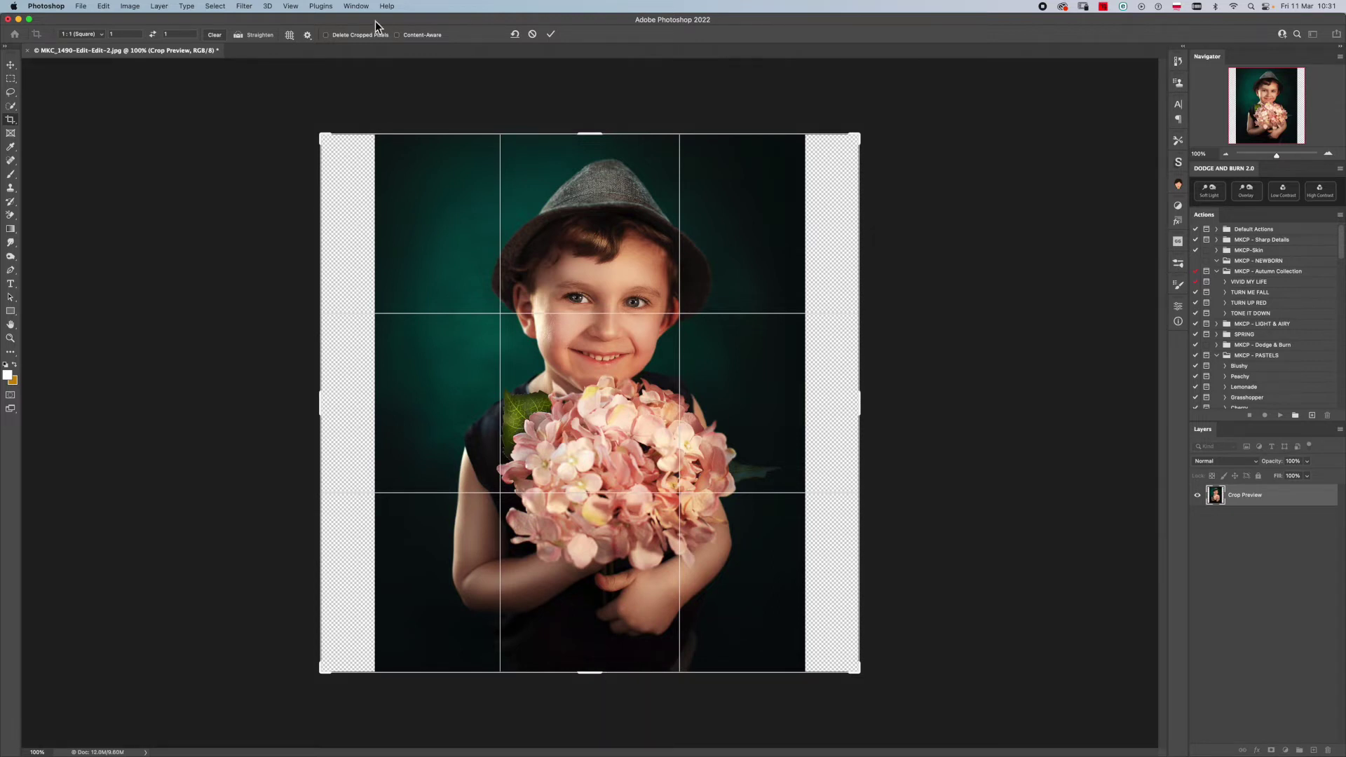
pyautogui.press('Return')
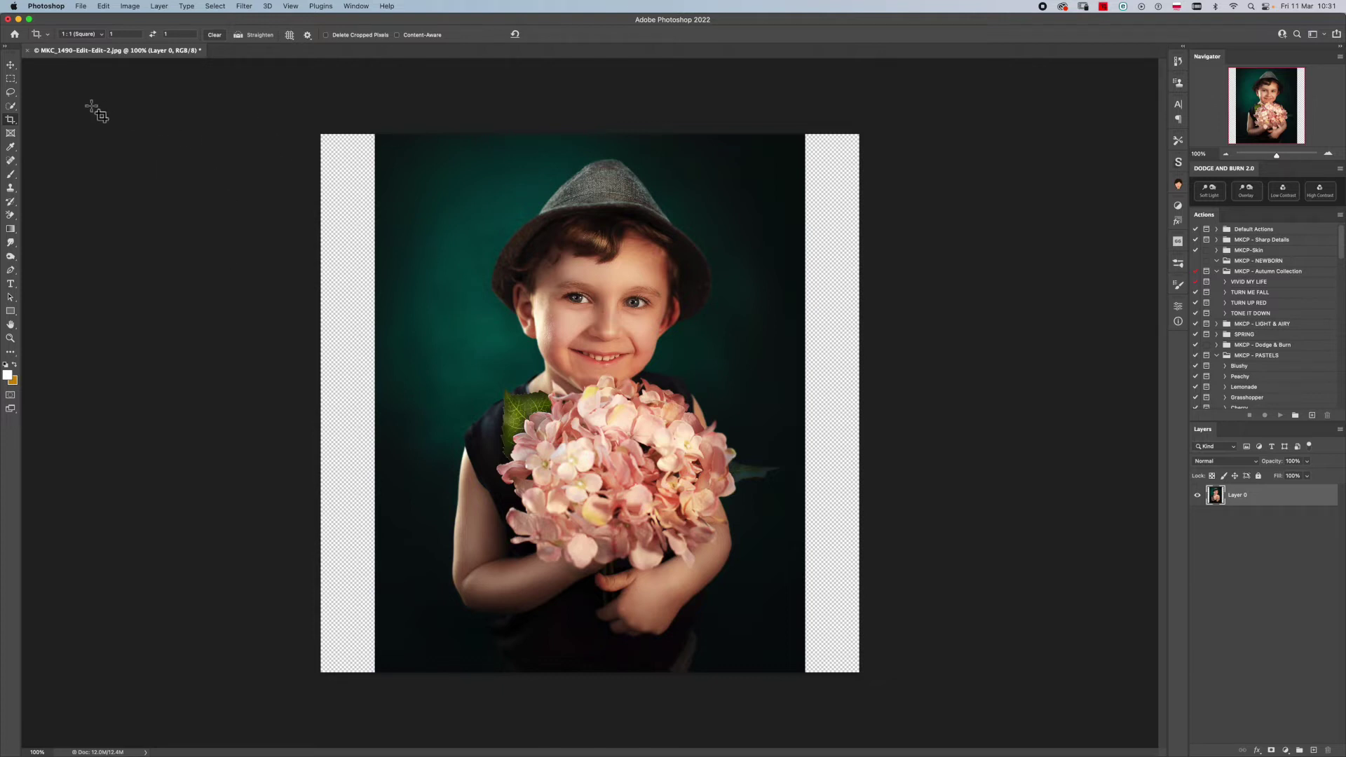
# Step: Quick-select the boy and hydrangeas via Select Subject, add the leaf stem, enable Enhance Edge
pyautogui.click(13, 108)
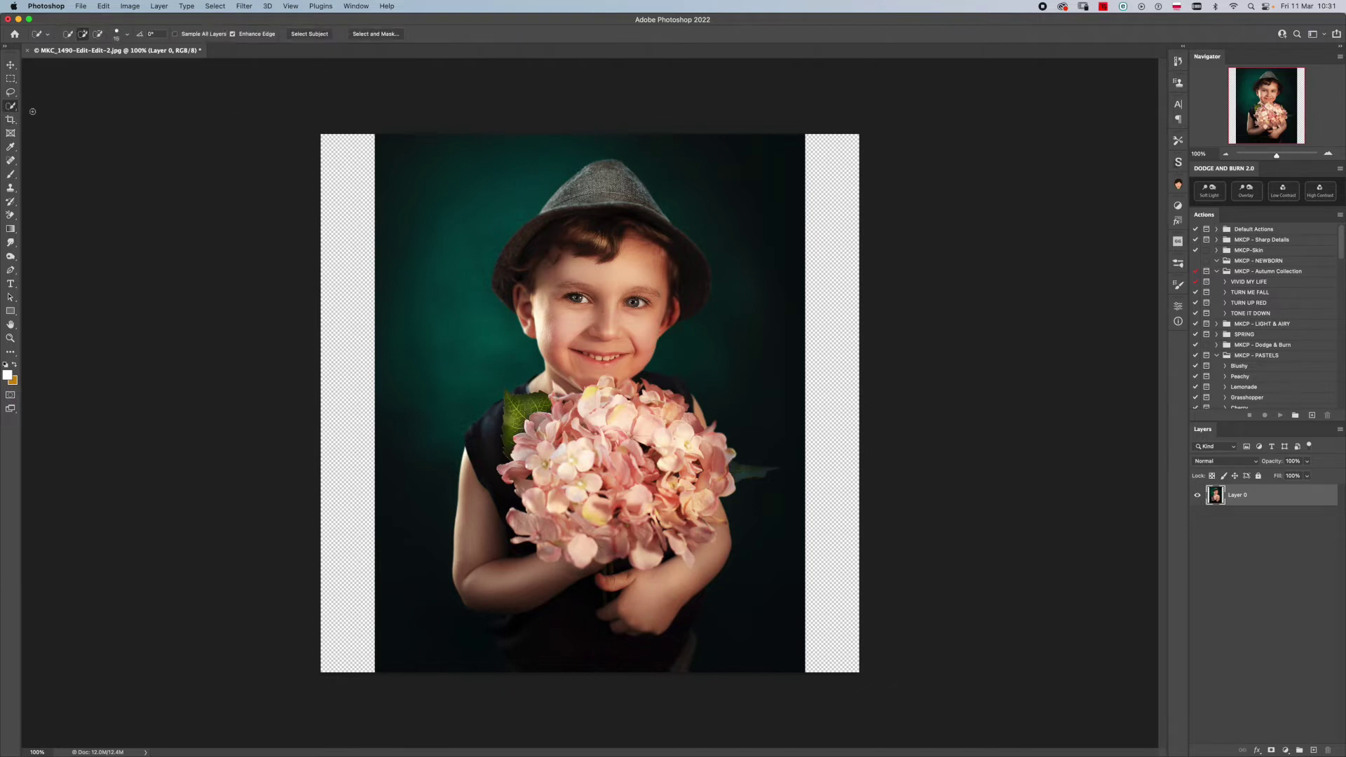
pyautogui.click(301, 35)
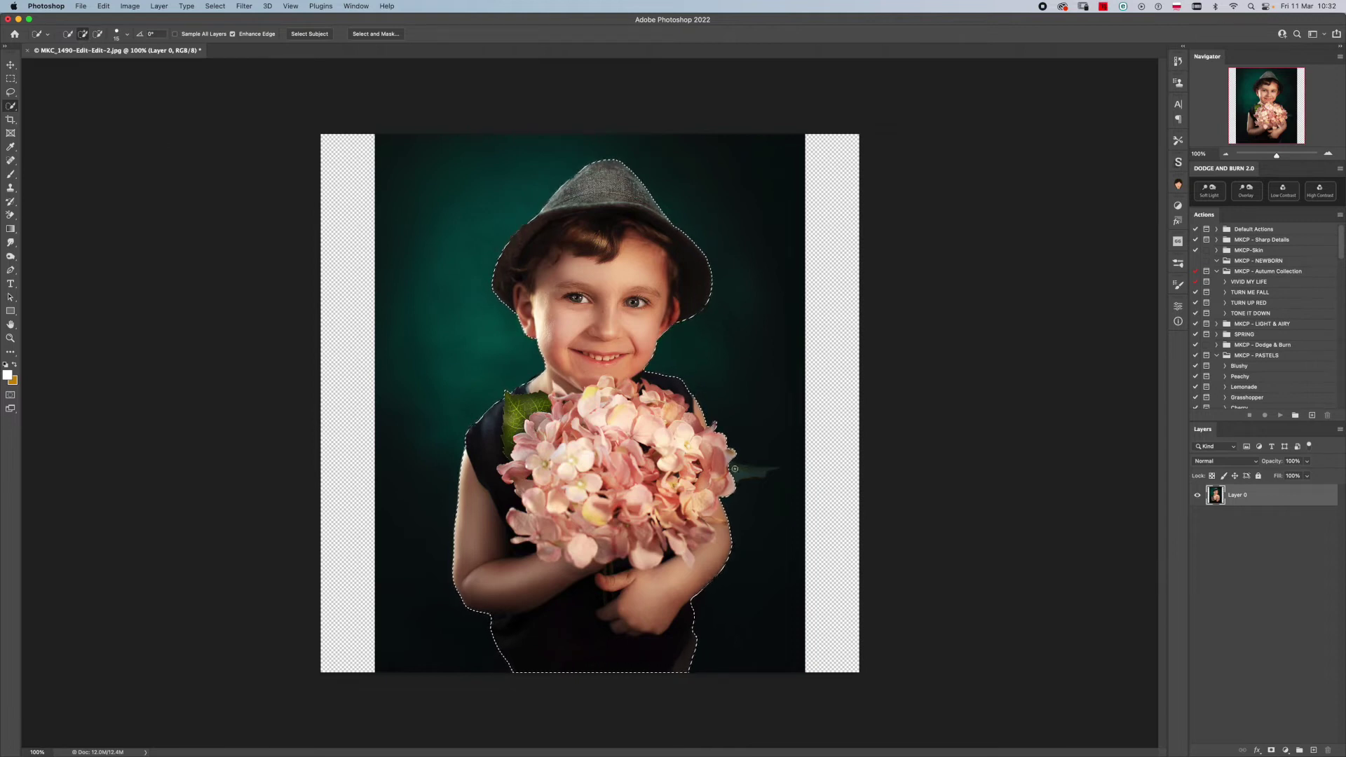
pyautogui.moveTo(730, 469); pyautogui.dragTo(770, 469)
pyautogui.click(232, 33)
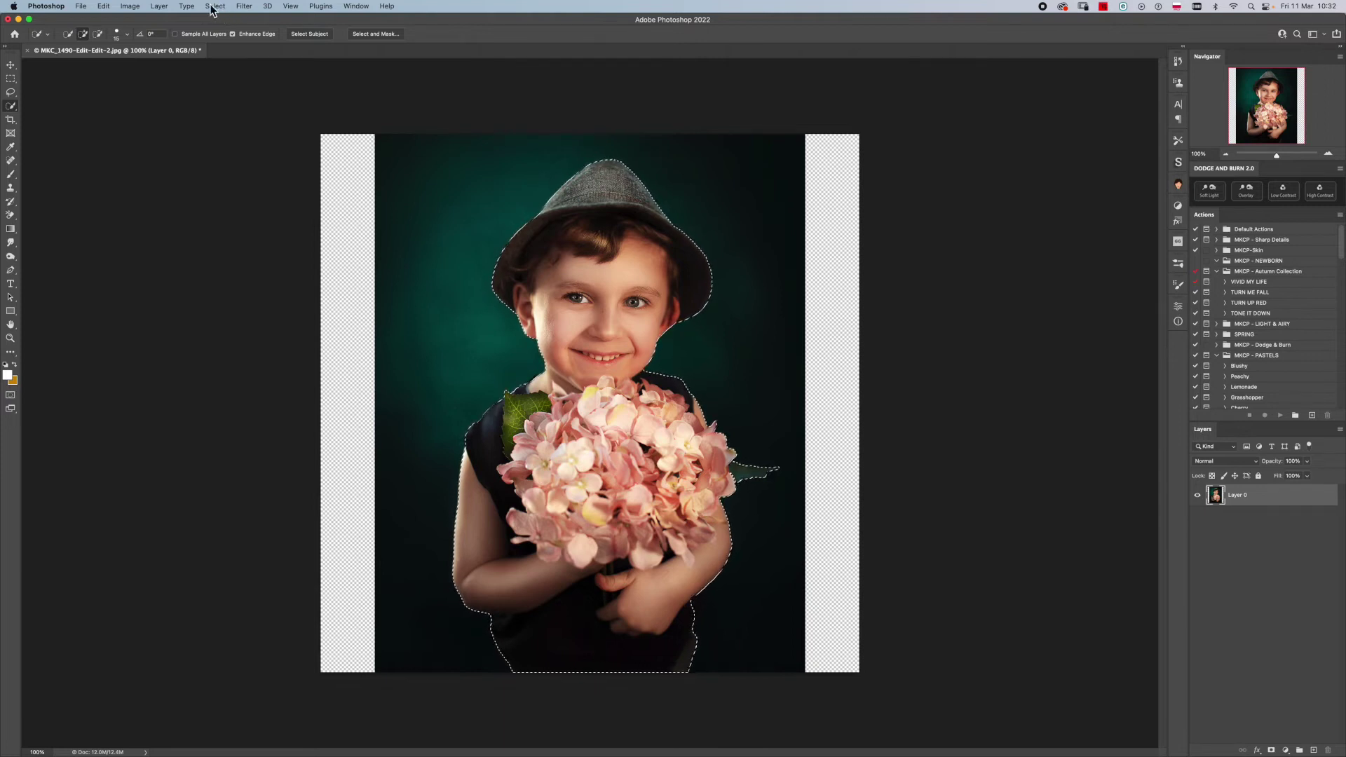
# Step: Save the subject selection as channel 'chlopie' and deselect
pyautogui.click(214, 7)
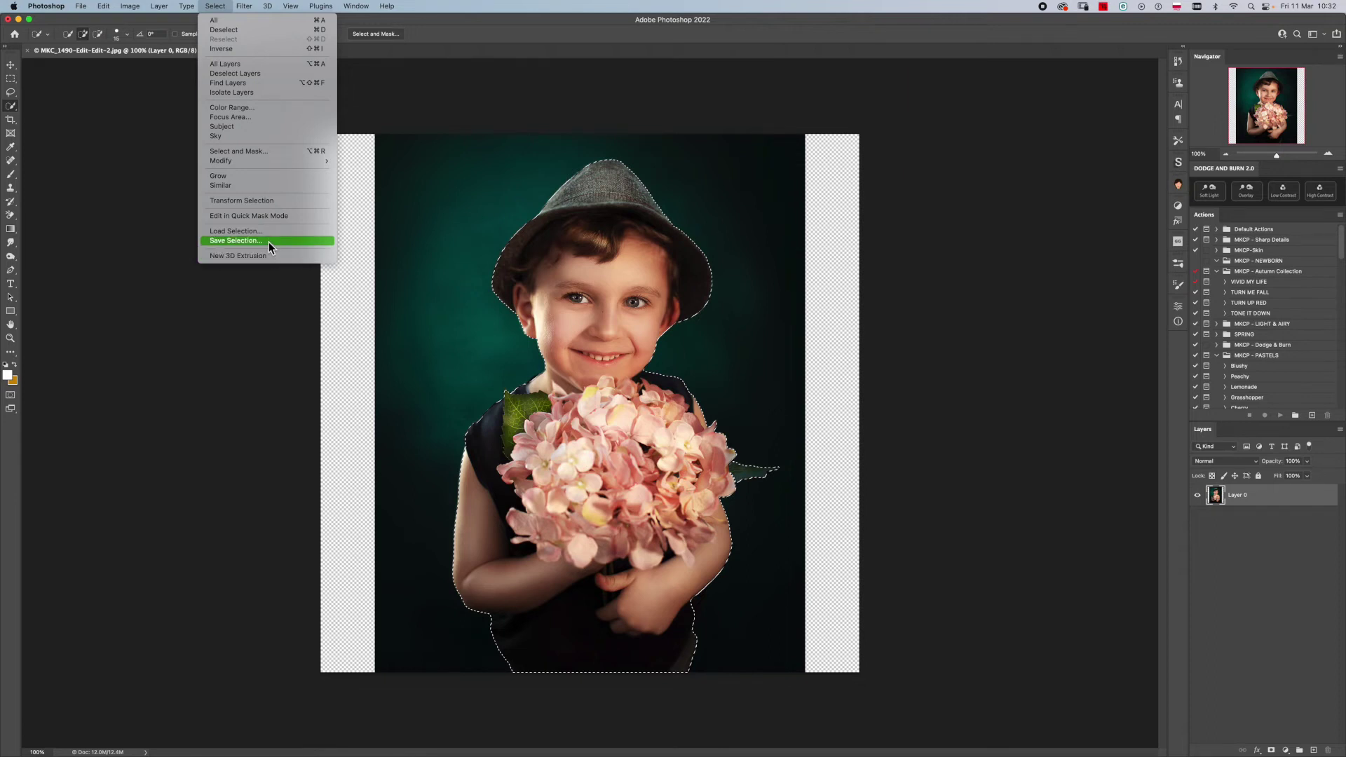
pyautogui.click(264, 240)
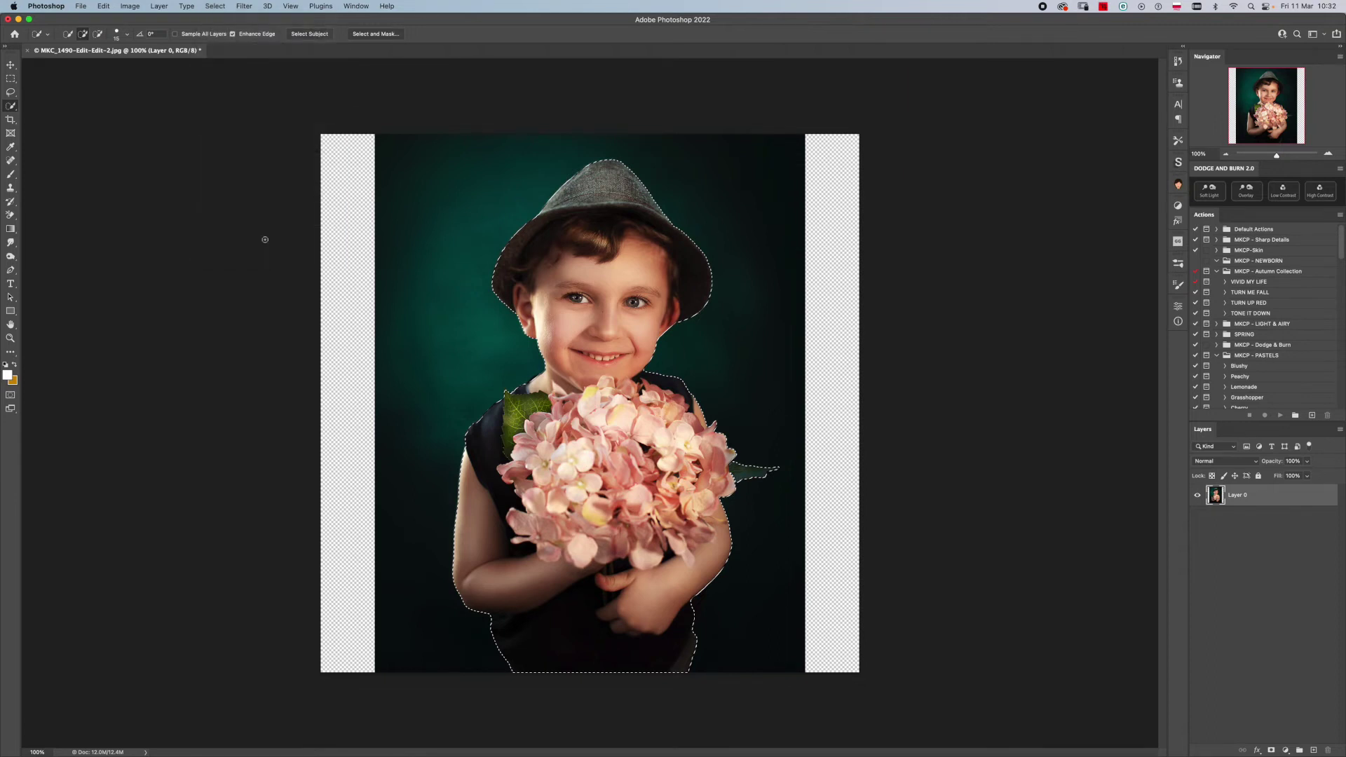
pyautogui.write('chlopiec')
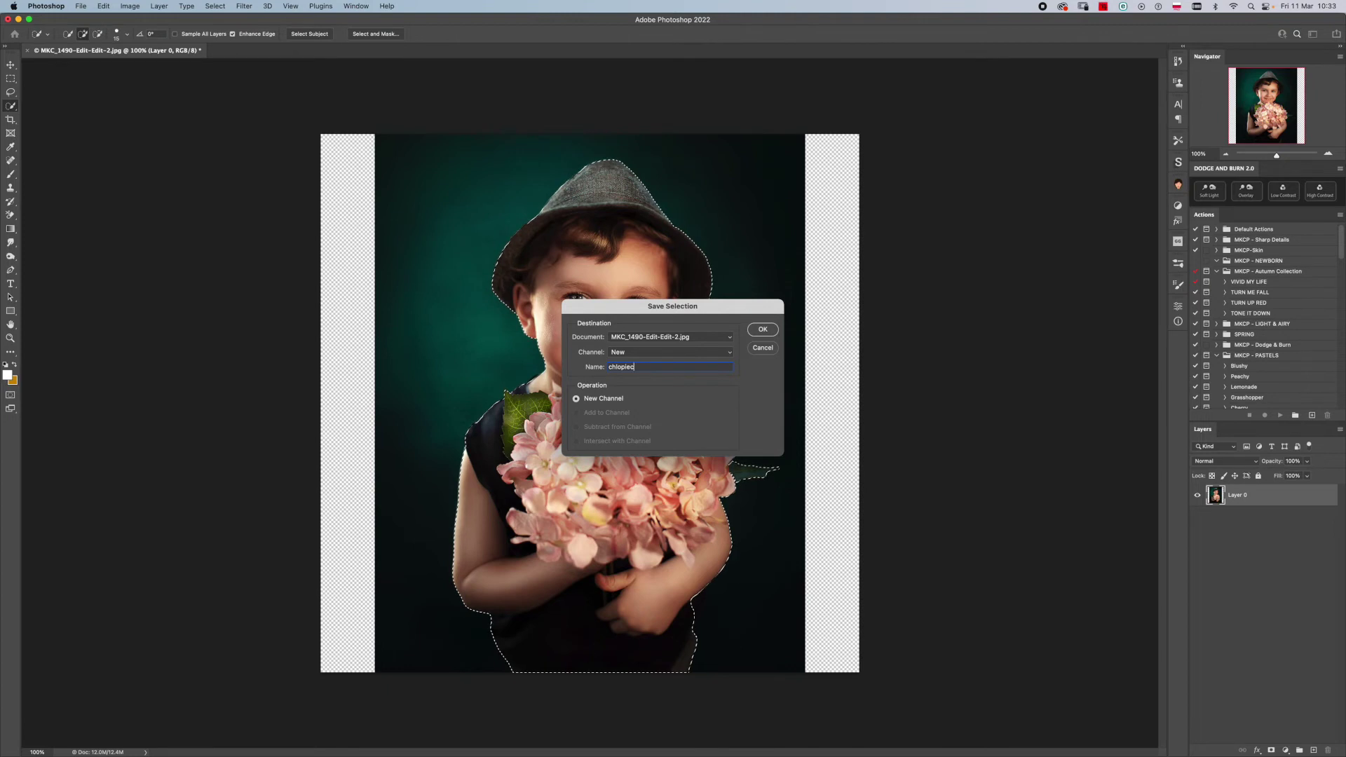
pyautogui.press('Return')
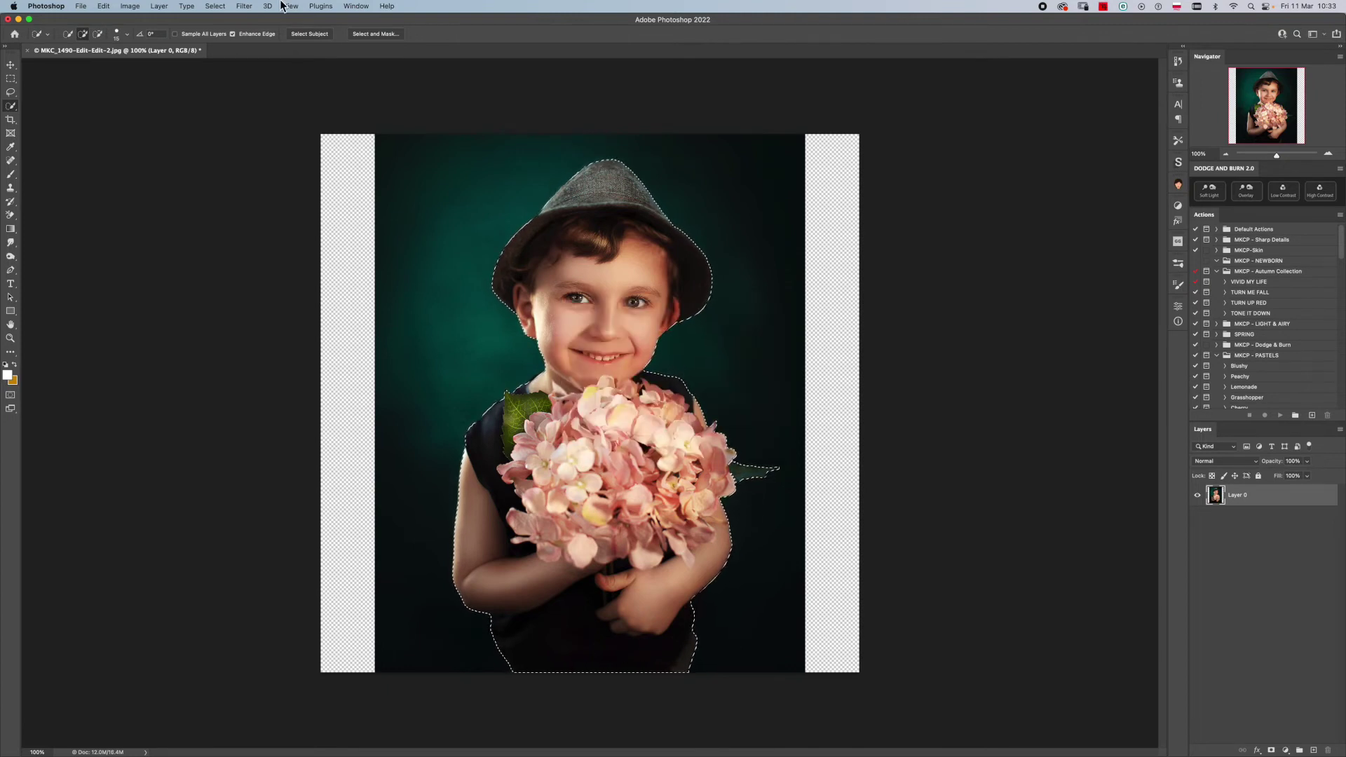
pyautogui.press('super+d')
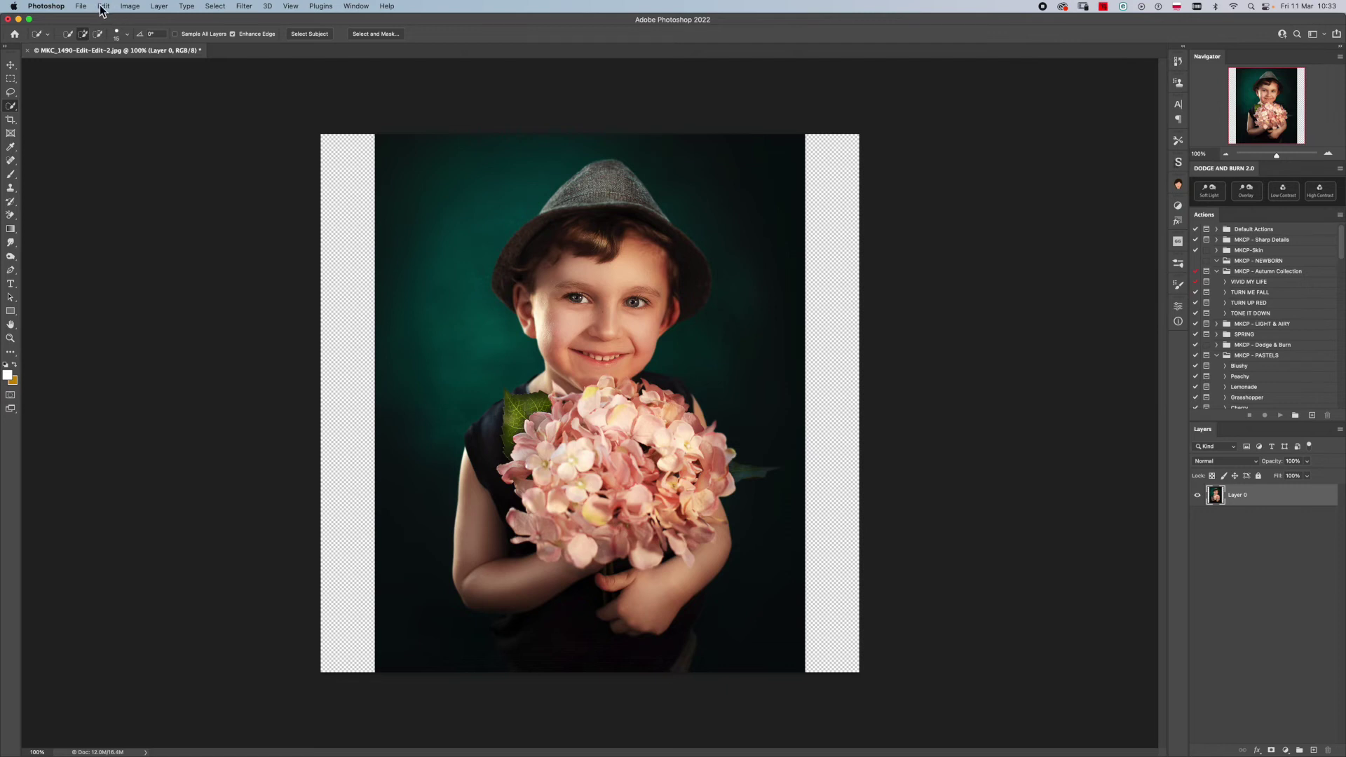
# Step: Content-aware scale the image out to the left and right canvas edges and commit
pyautogui.click(103, 7)
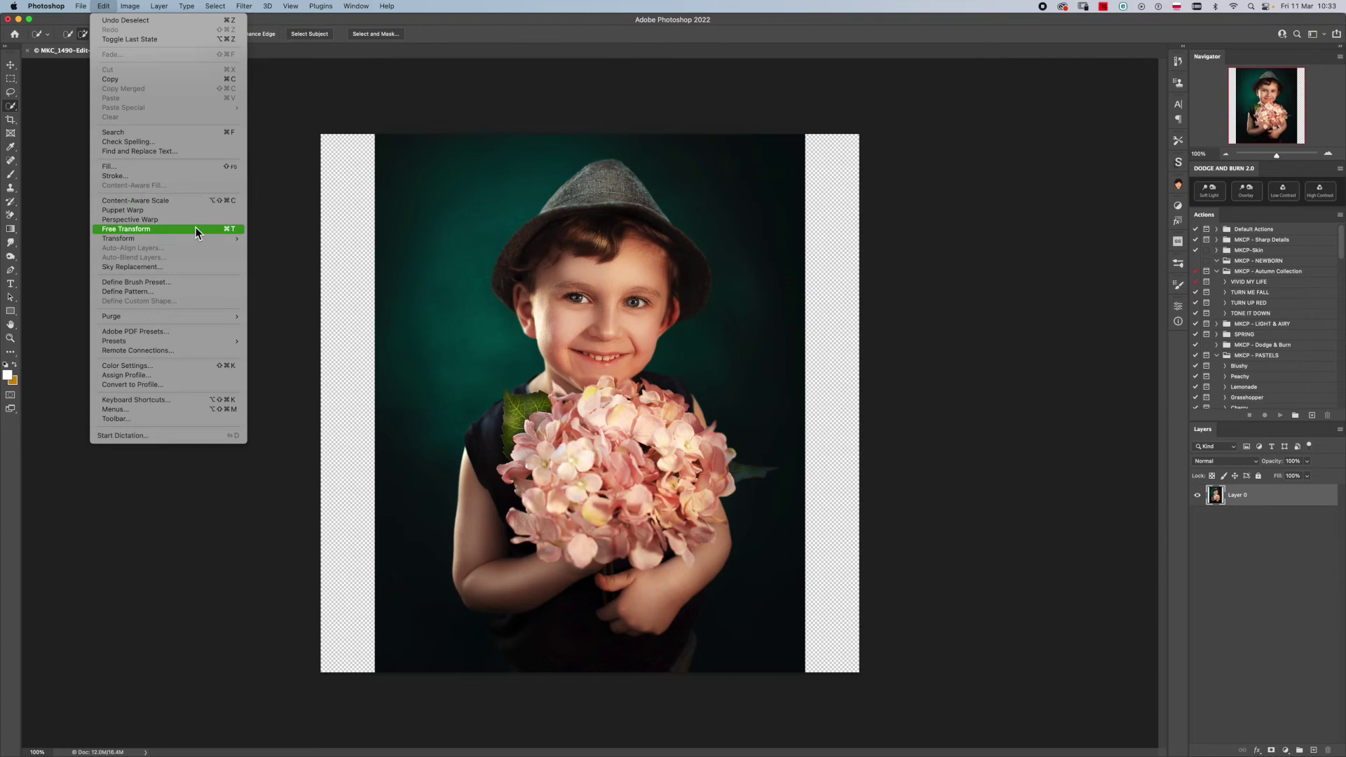
pyautogui.click(168, 200)
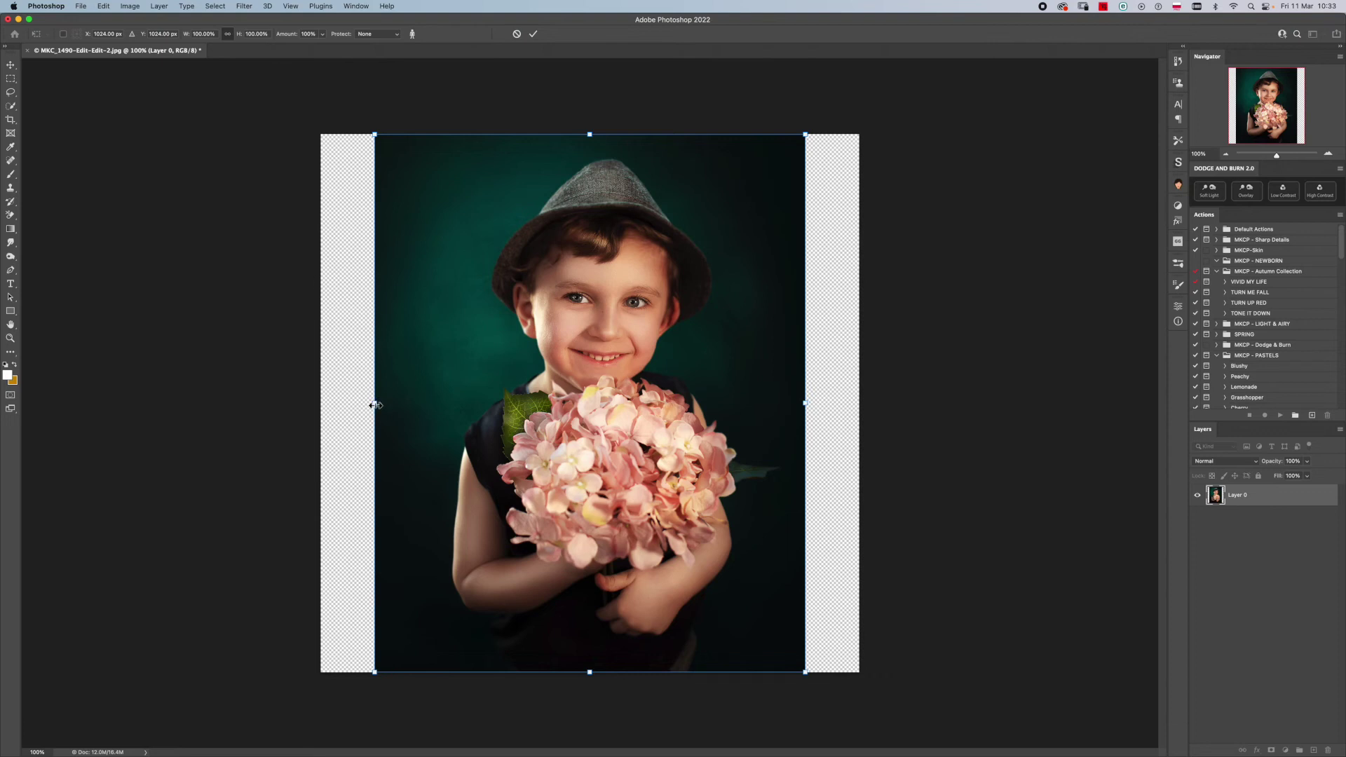
pyautogui.moveTo(375, 405); pyautogui.dragTo(314, 406)
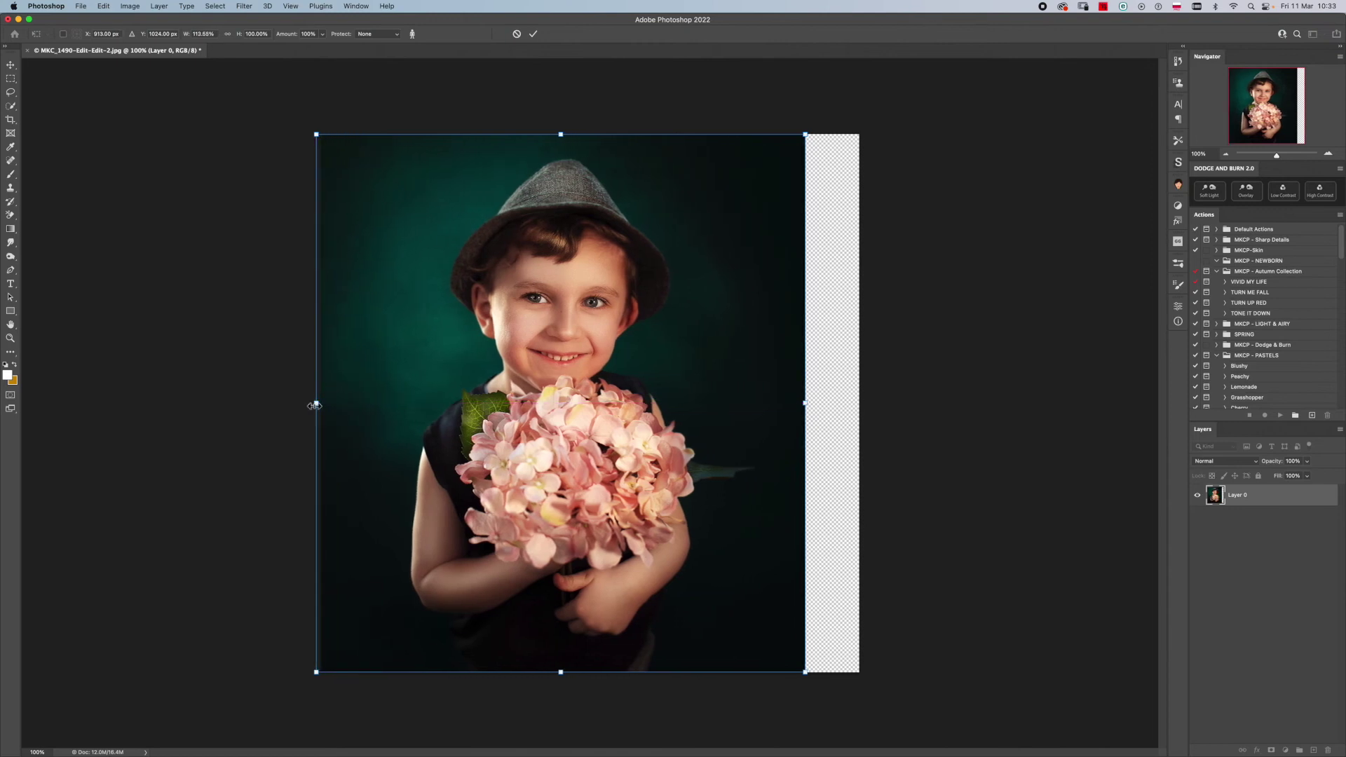
pyautogui.moveTo(316, 406); pyautogui.dragTo(321, 406)
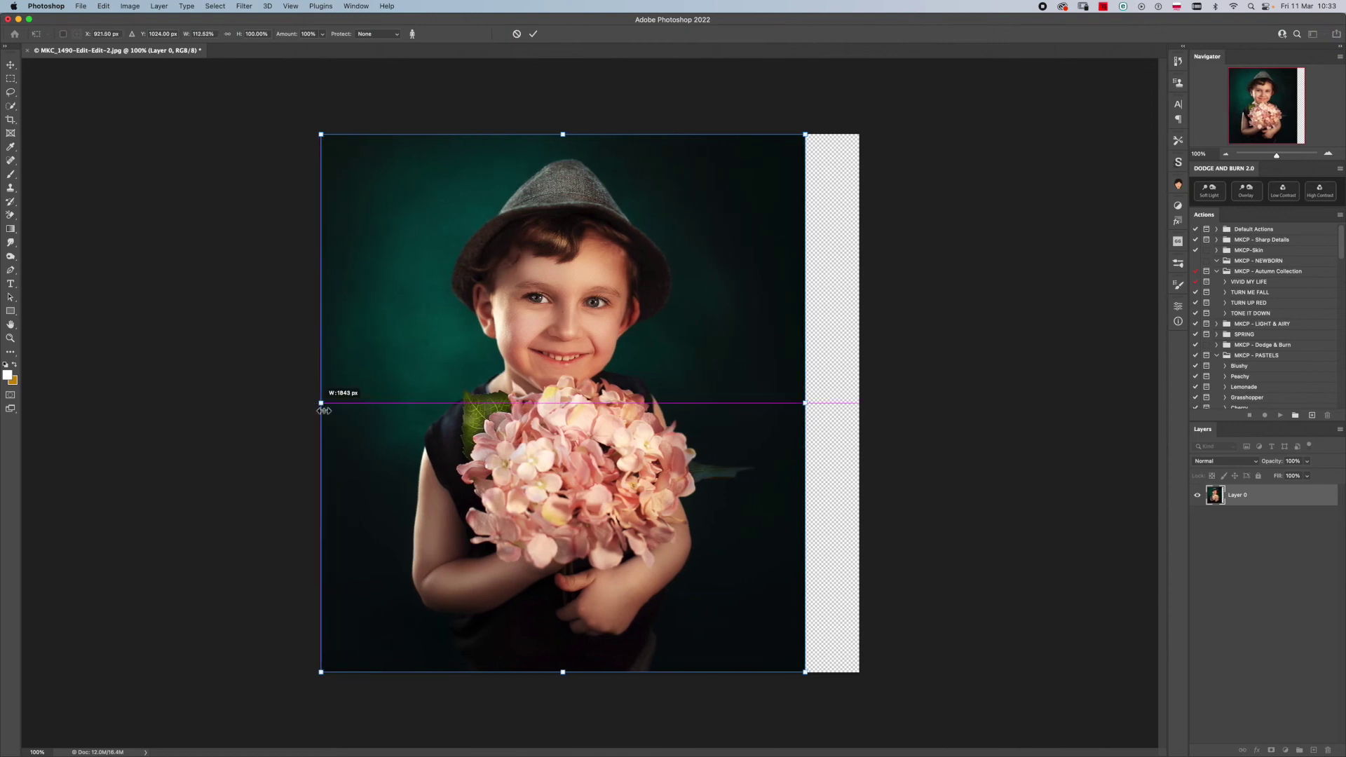
pyautogui.moveTo(806, 403); pyautogui.dragTo(857, 399)
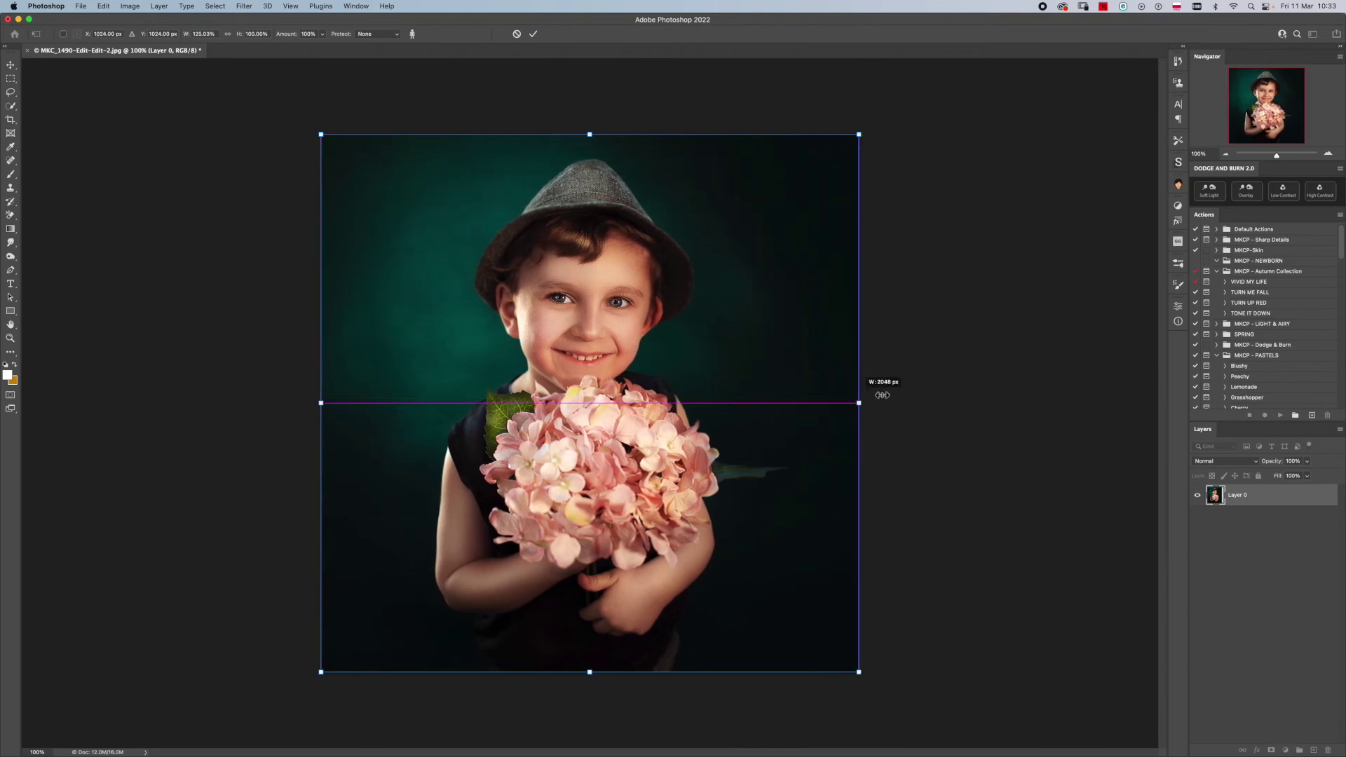
pyautogui.click(533, 35)
pyautogui.press('w')
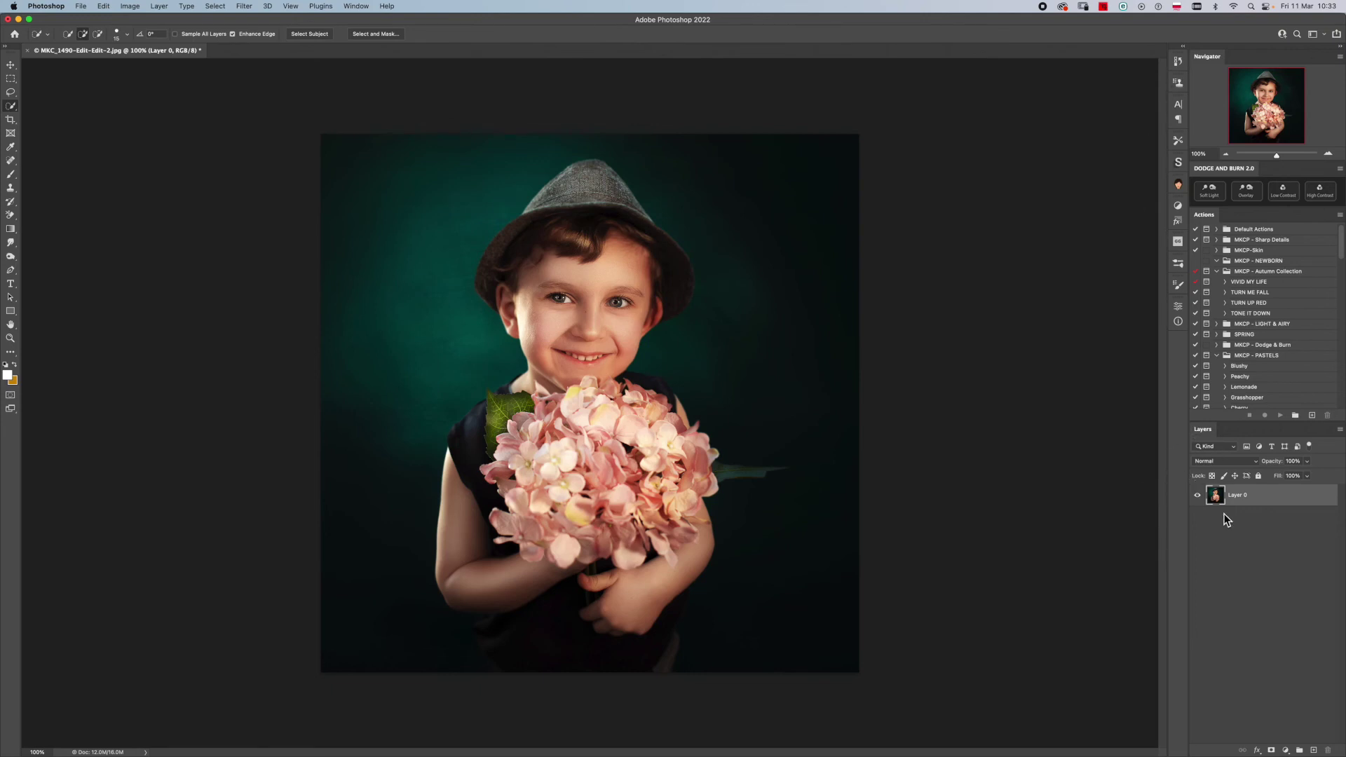
pyautogui.click(1180, 62)
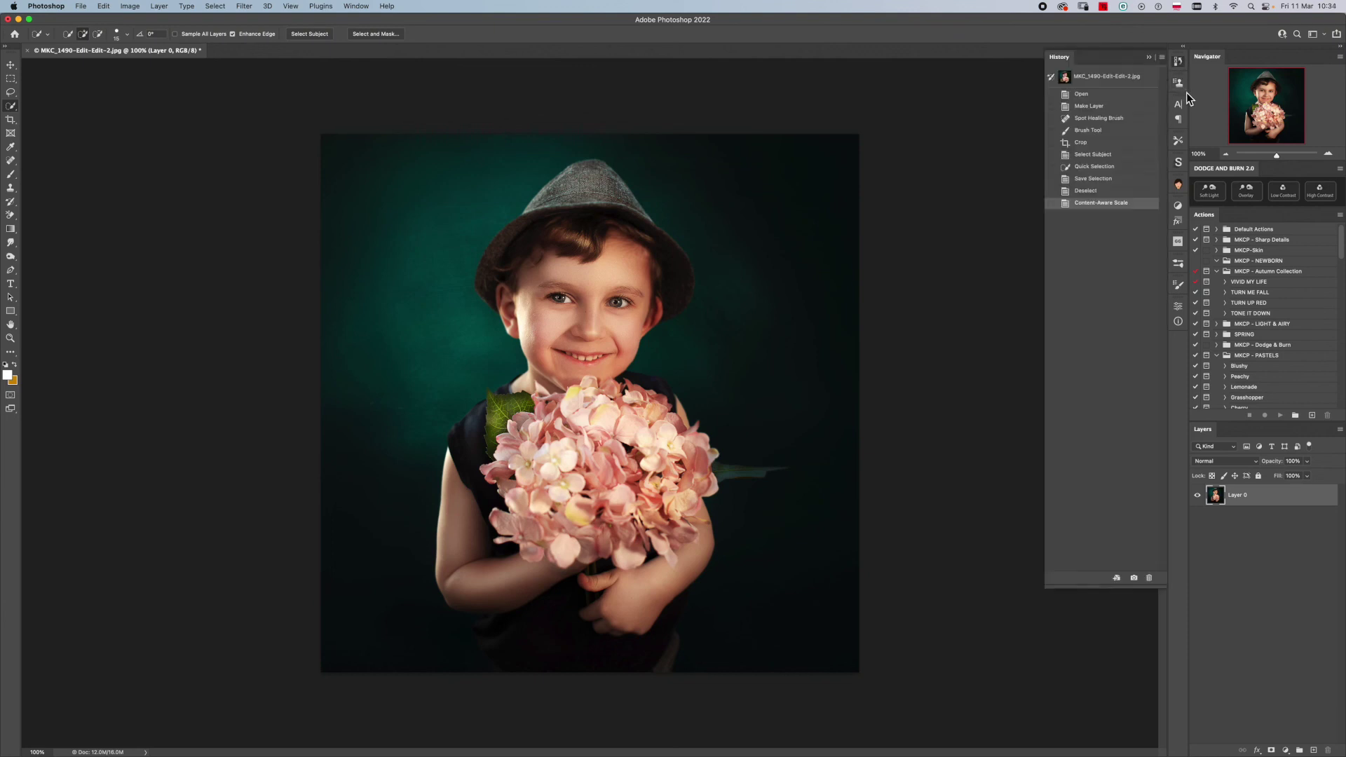
pyautogui.click(1124, 143)
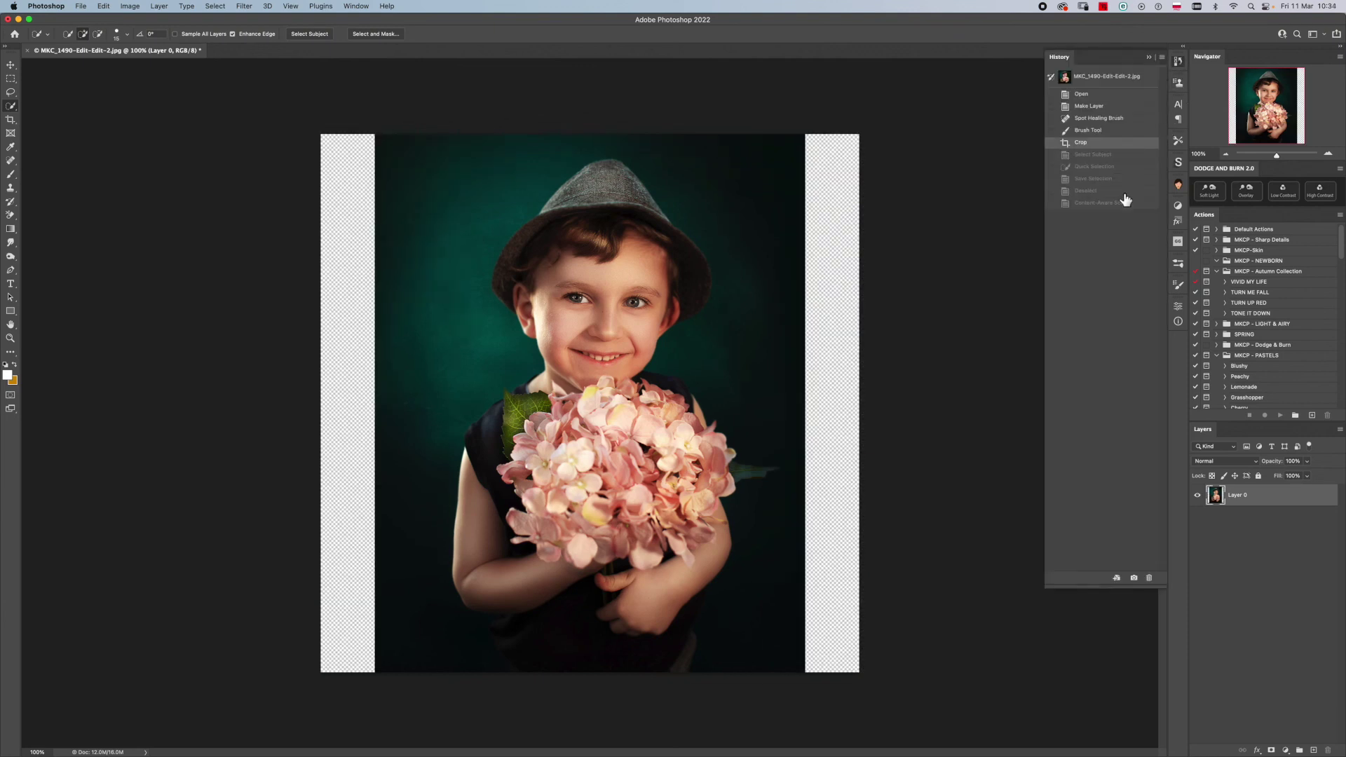
pyautogui.click(1122, 203)
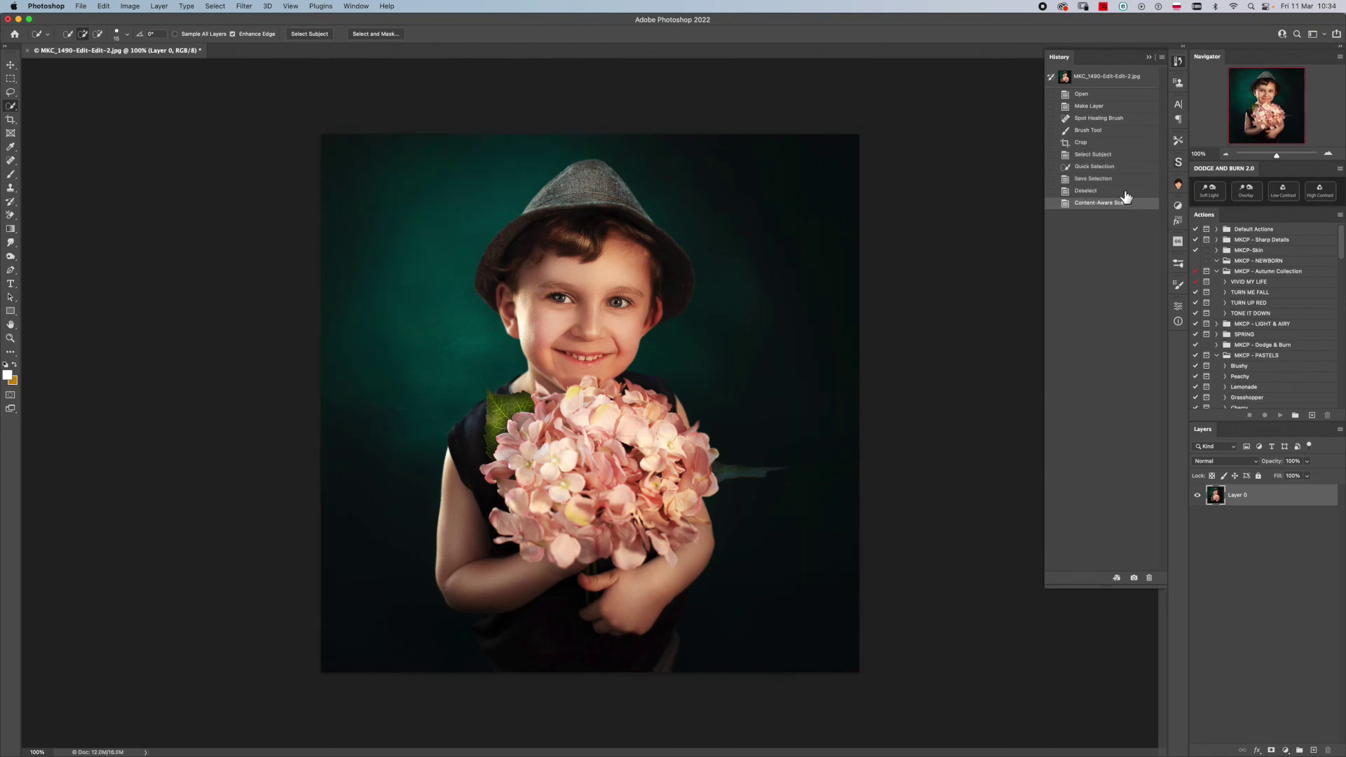
pyautogui.click(1114, 143)
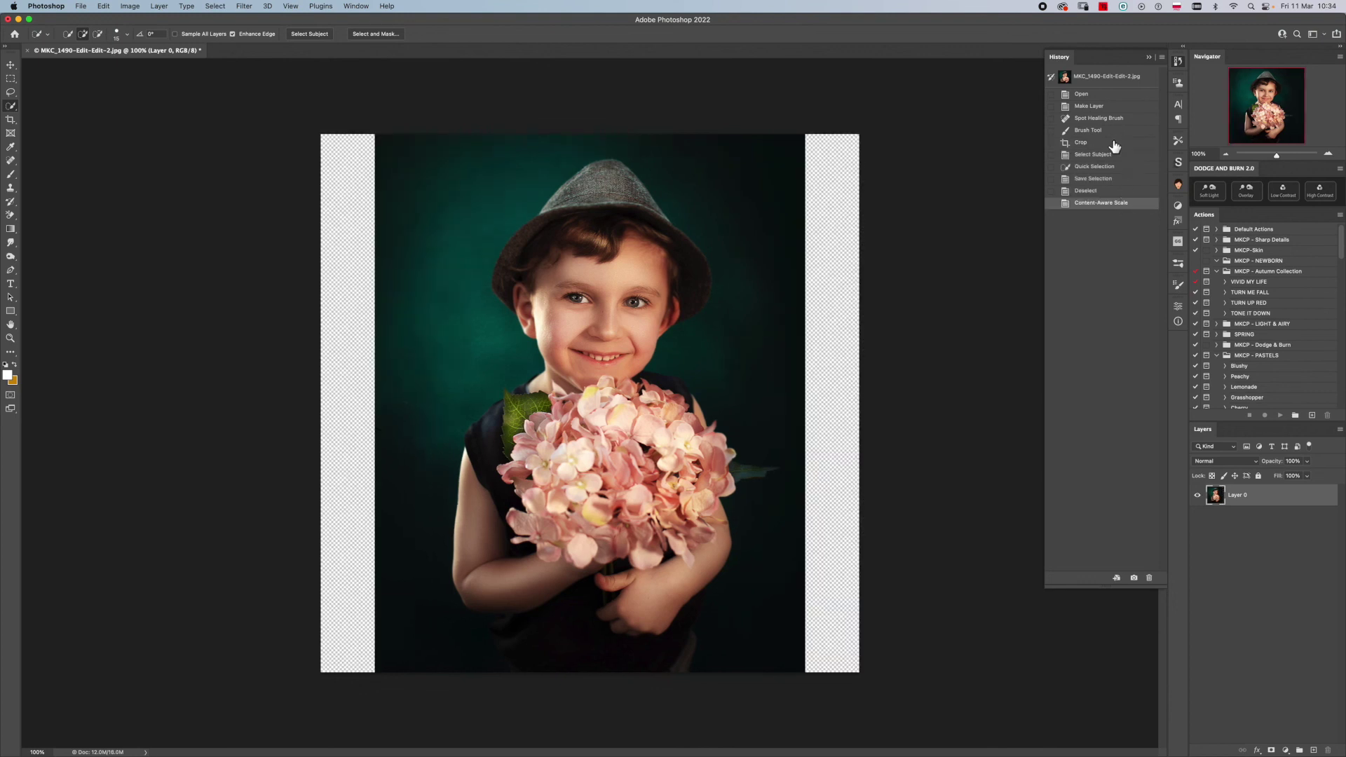
pyautogui.click(1116, 203)
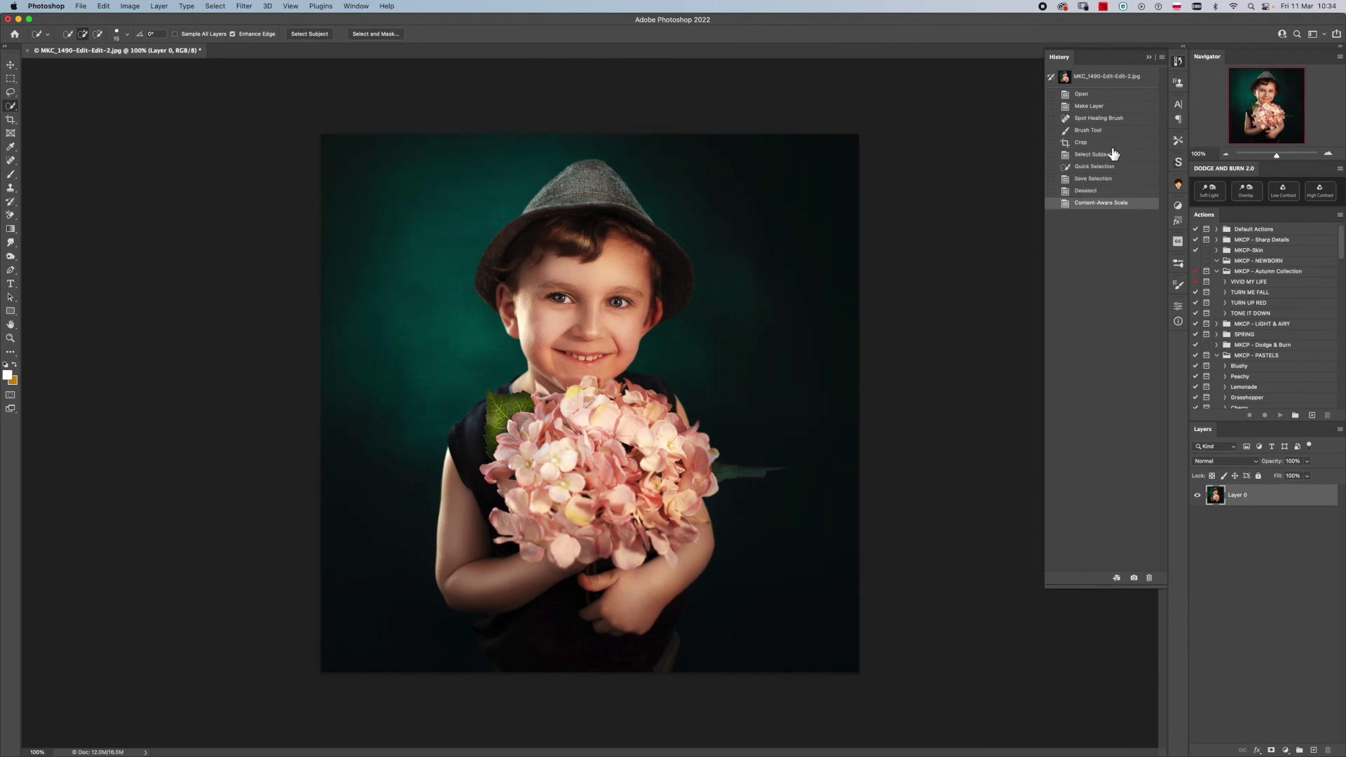
pyautogui.click(1125, 142)
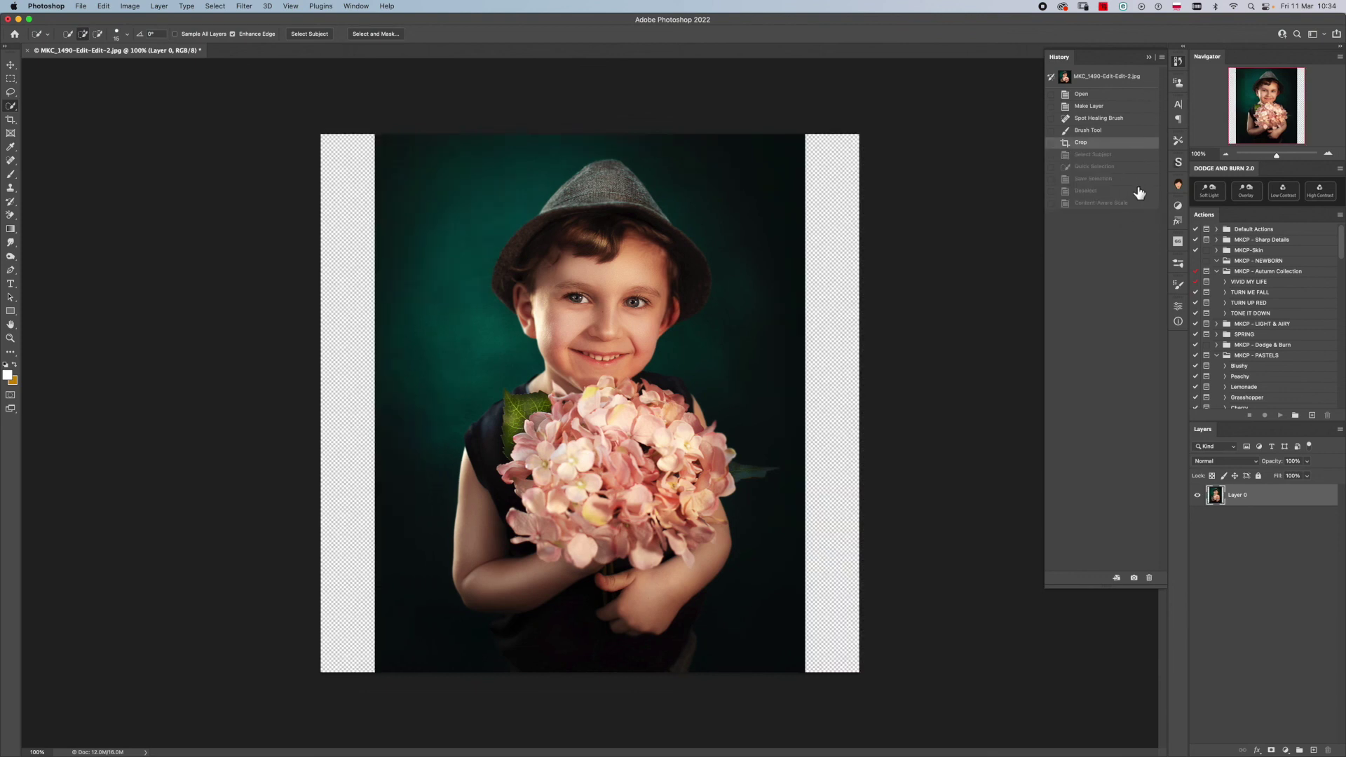
pyautogui.click(1148, 55)
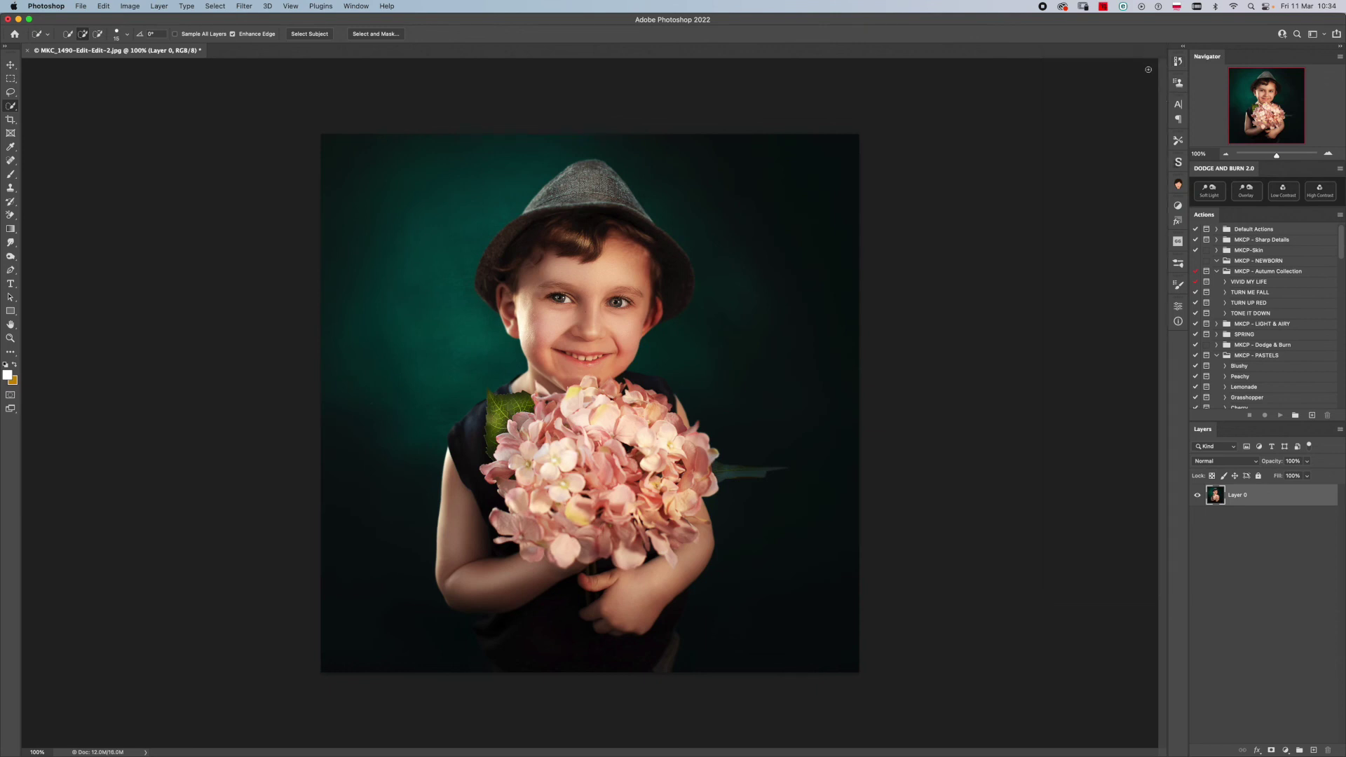